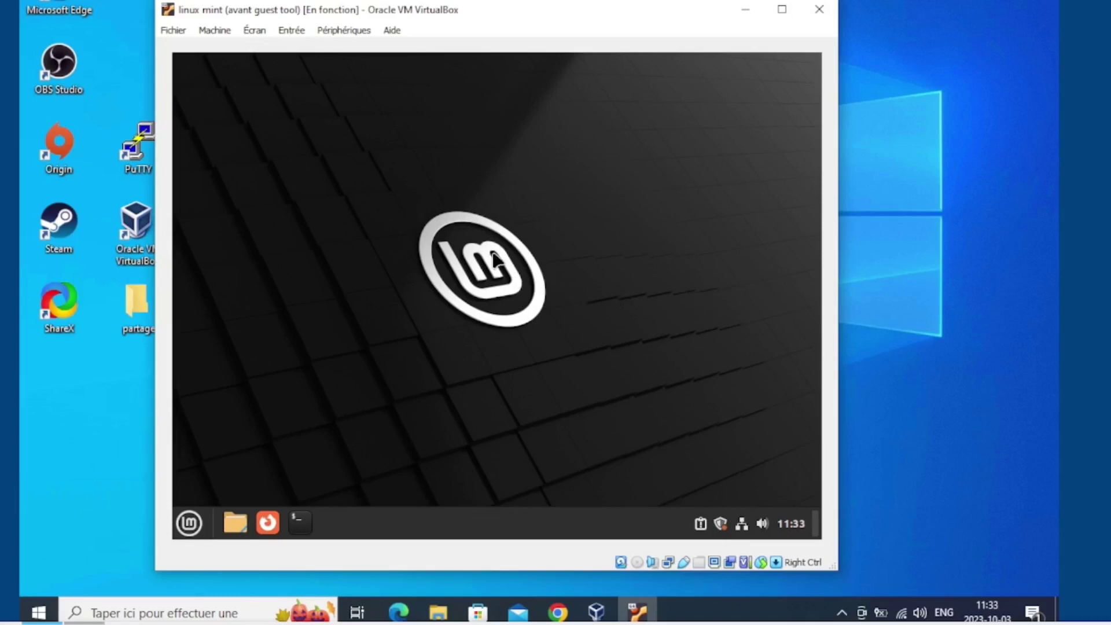
Enlarge the virtual machine window to test the guest display's scaling, toggle full-screen mode, and return focus to the host desktop.
left_click(911, 282)
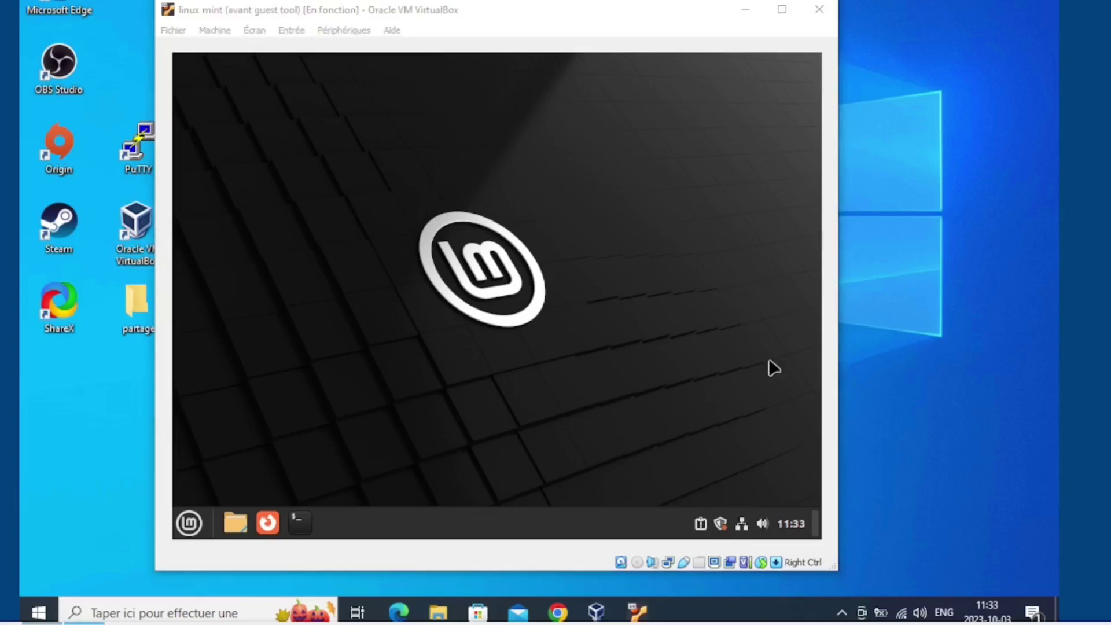
left_click(489, 278)
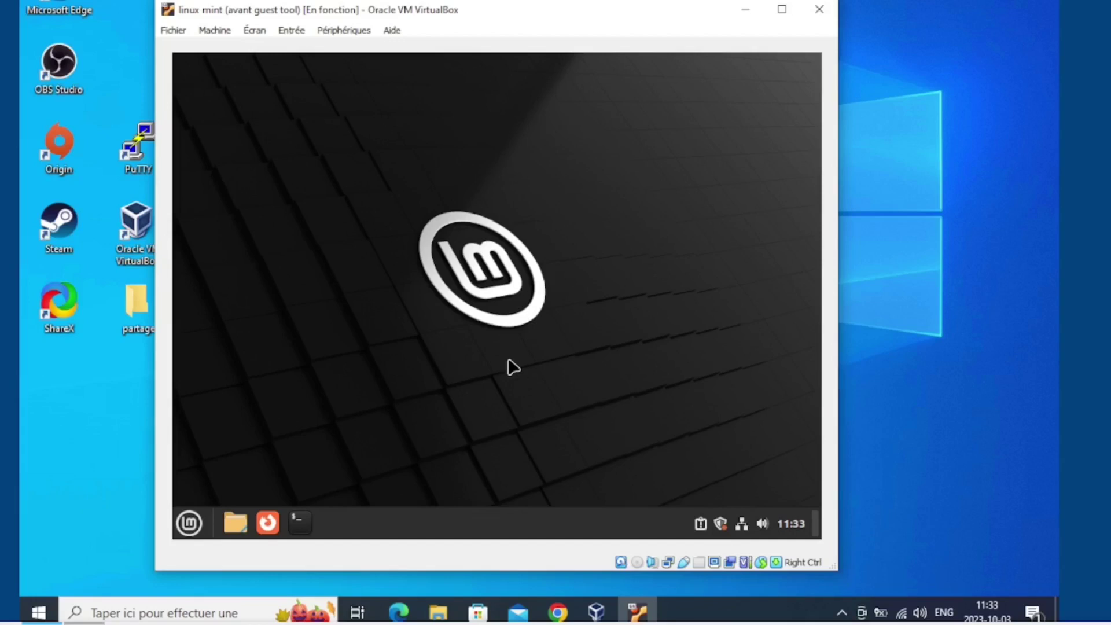
left_click_drag(840, 566, 978, 595)
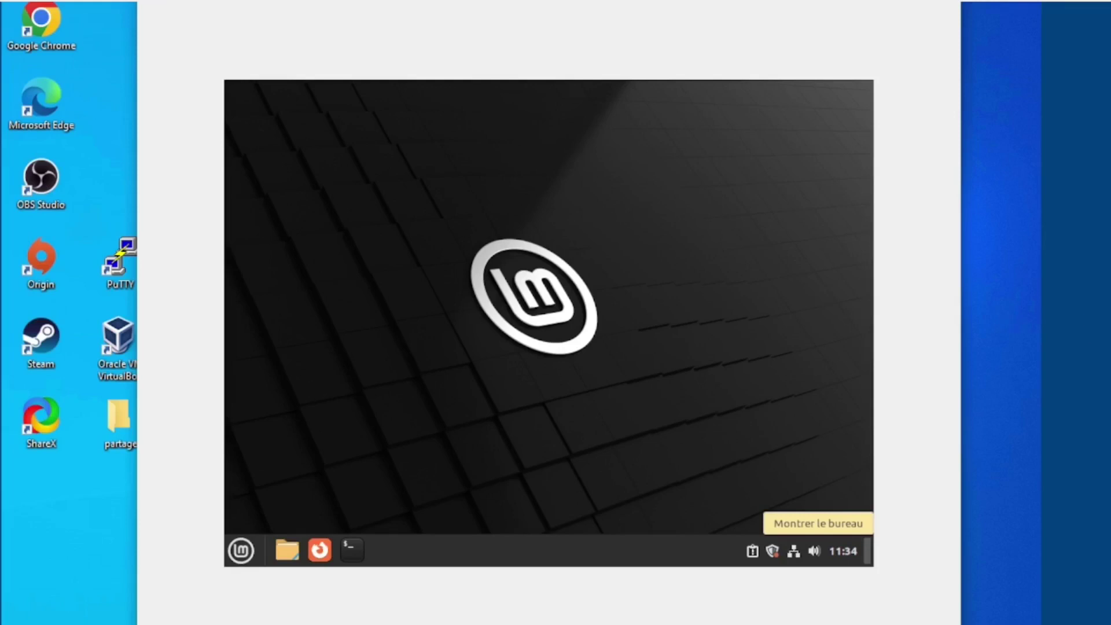
key("Control_R+f")
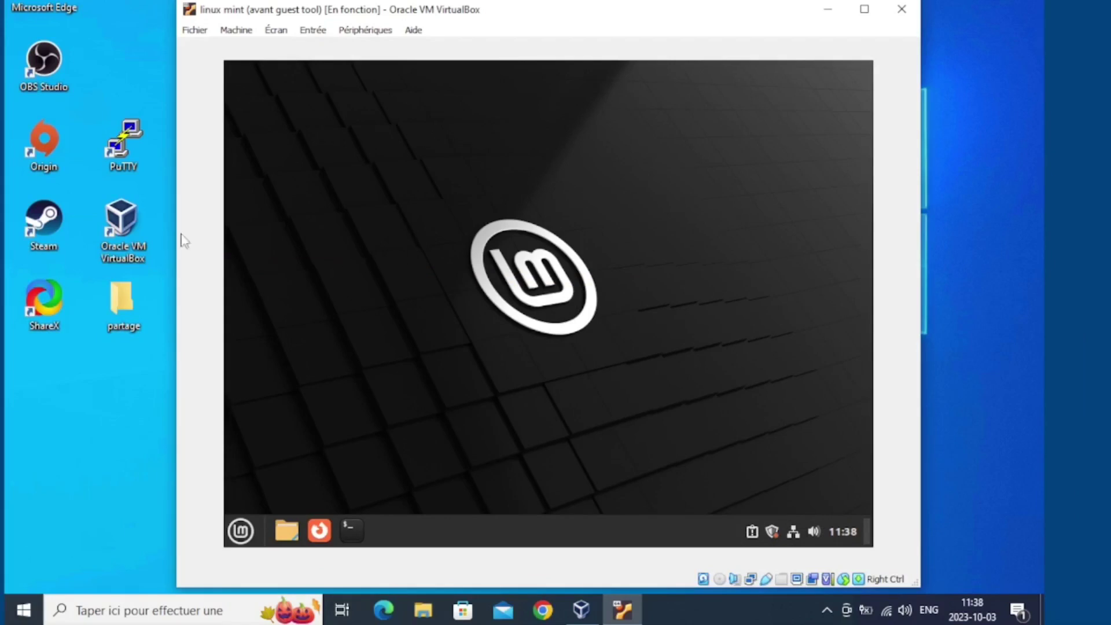
left_click(44, 6)
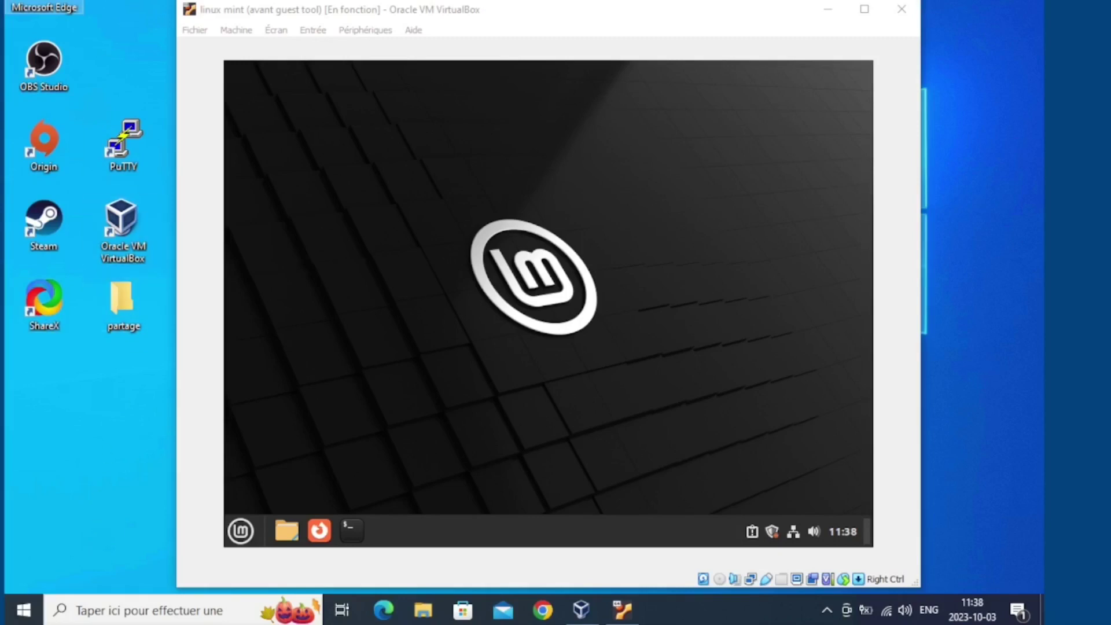
Insert the Guest Additions CD image and run its installer in Linux Mint, authenticating with the account password.
left_click(368, 31)
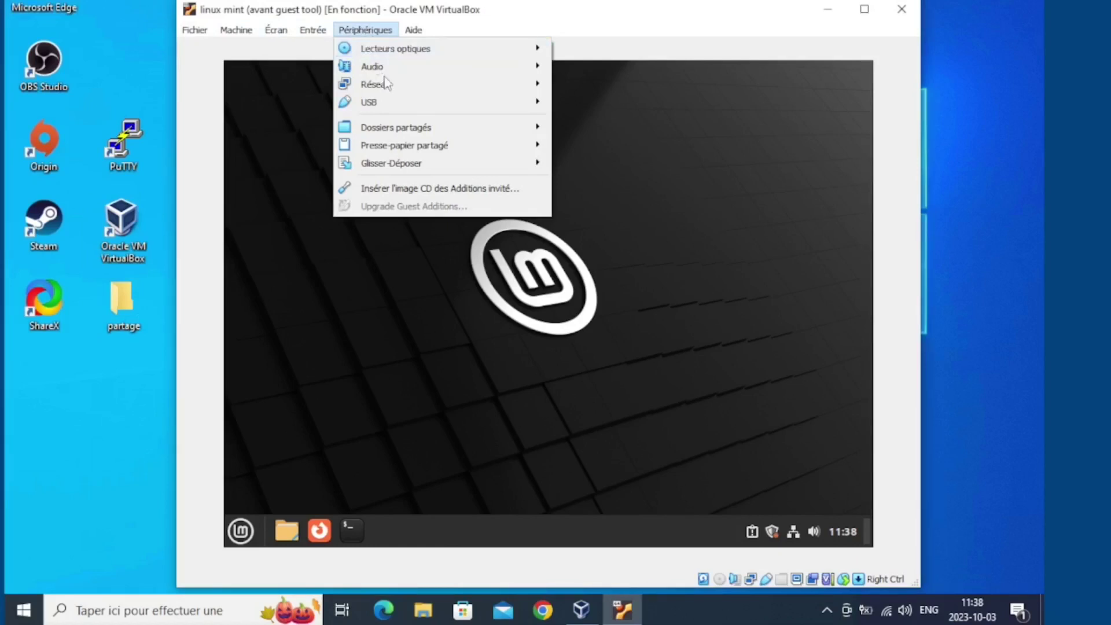
left_click(434, 192)
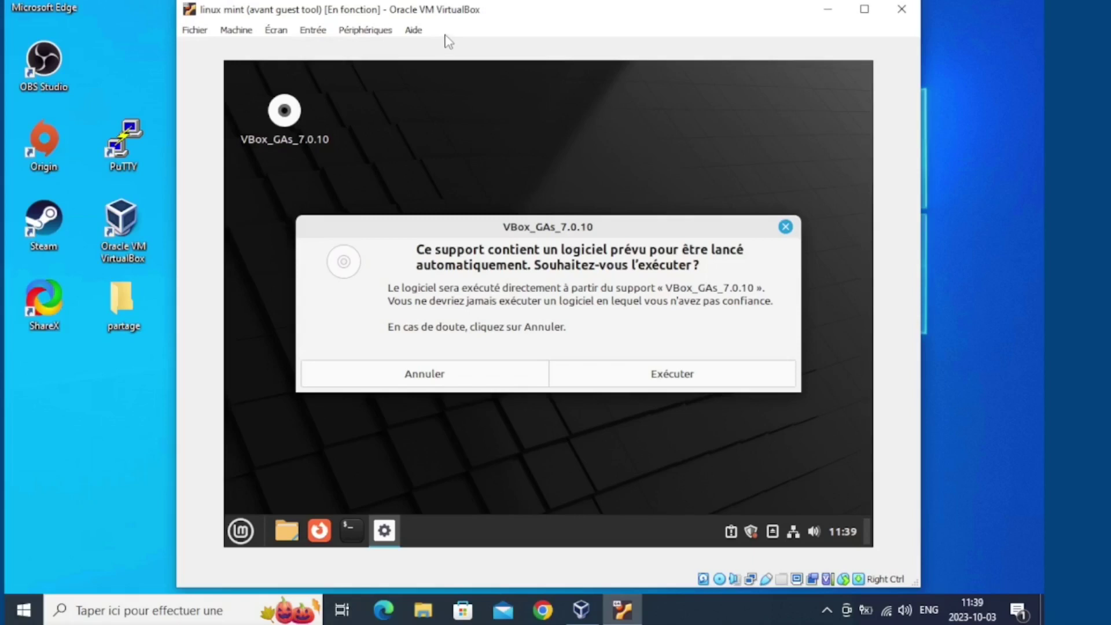
left_click(661, 381)
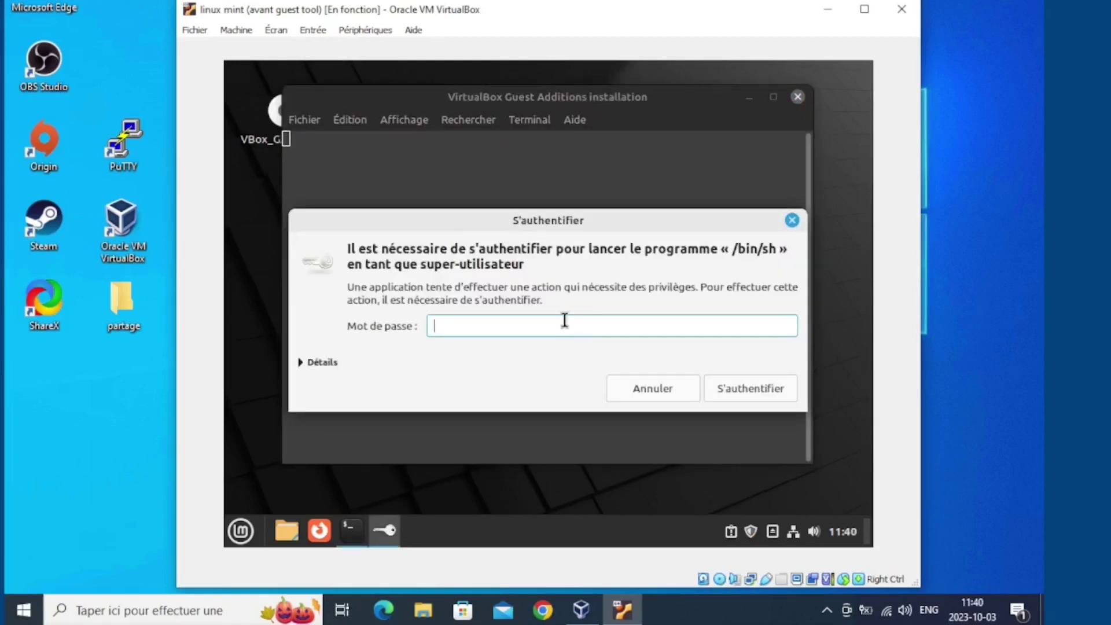
type("*")
key("Return")
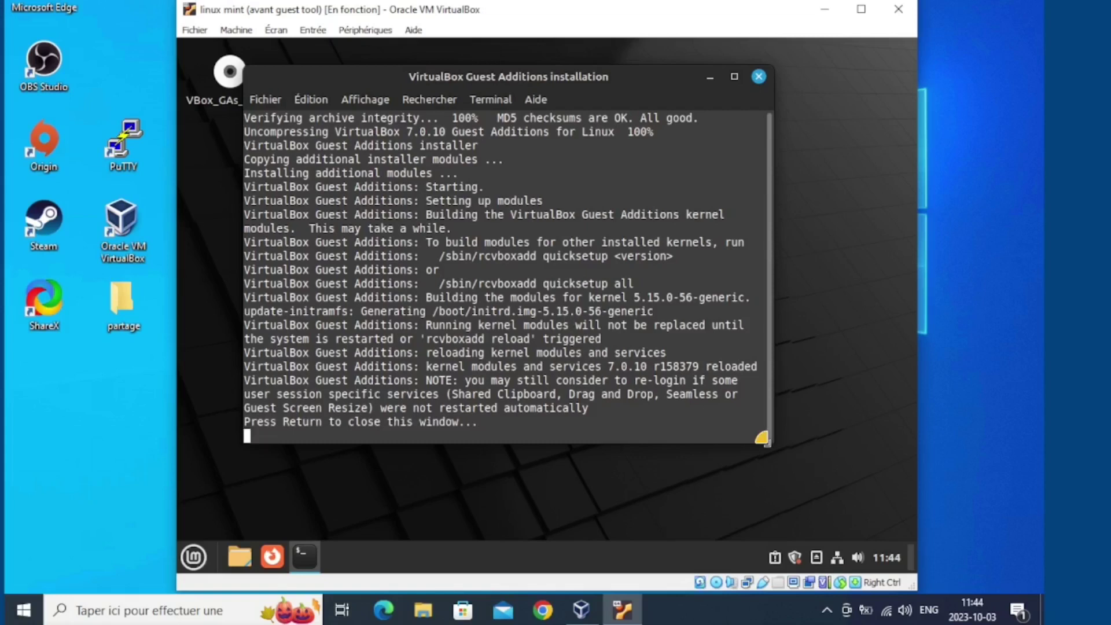
Close the finished Guest Additions installation terminal and enlarge the virtual machine window in width and height.
left_click_drag(178, 310, 40, 309)
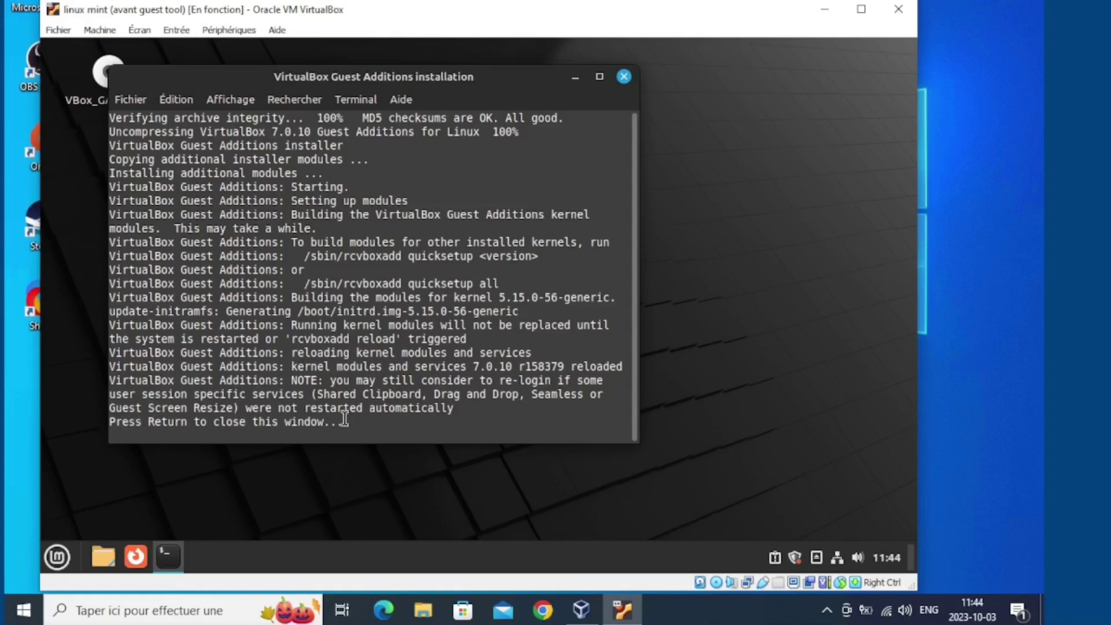
key("Return")
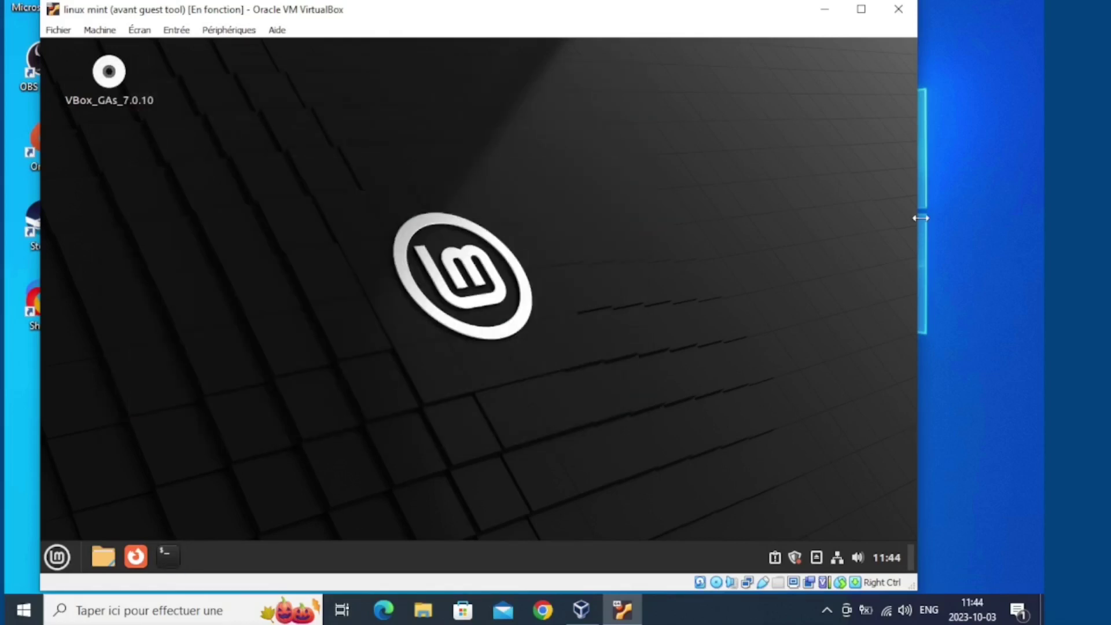
left_click_drag(925, 218, 1051, 216)
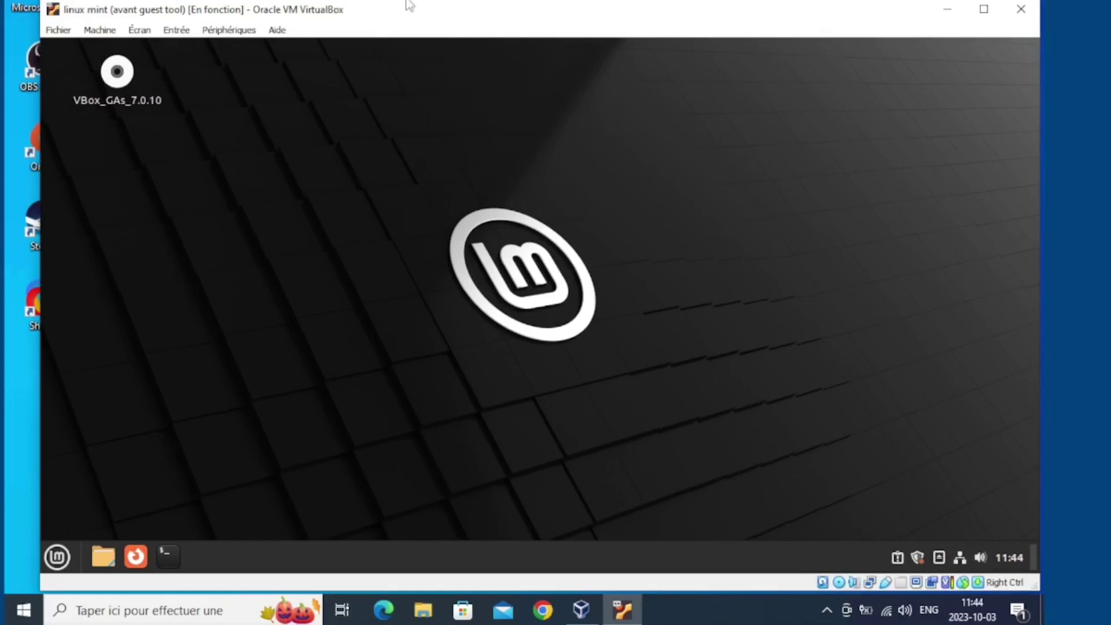
left_click_drag(412, 1, 412, 0)
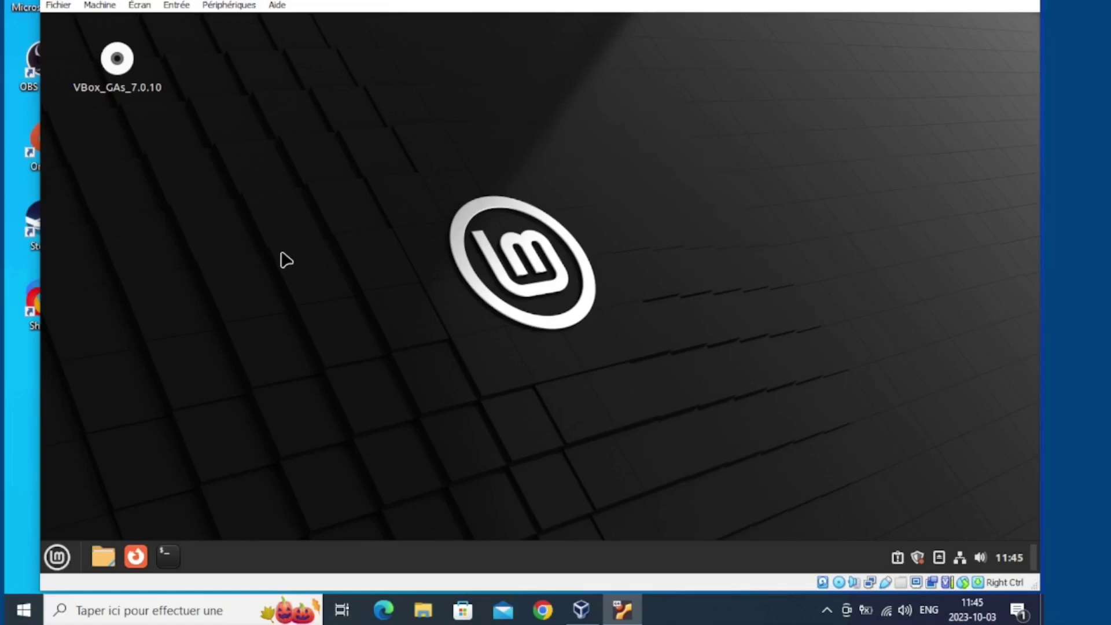
Restart the Linux Mint guest system.
left_click(59, 558)
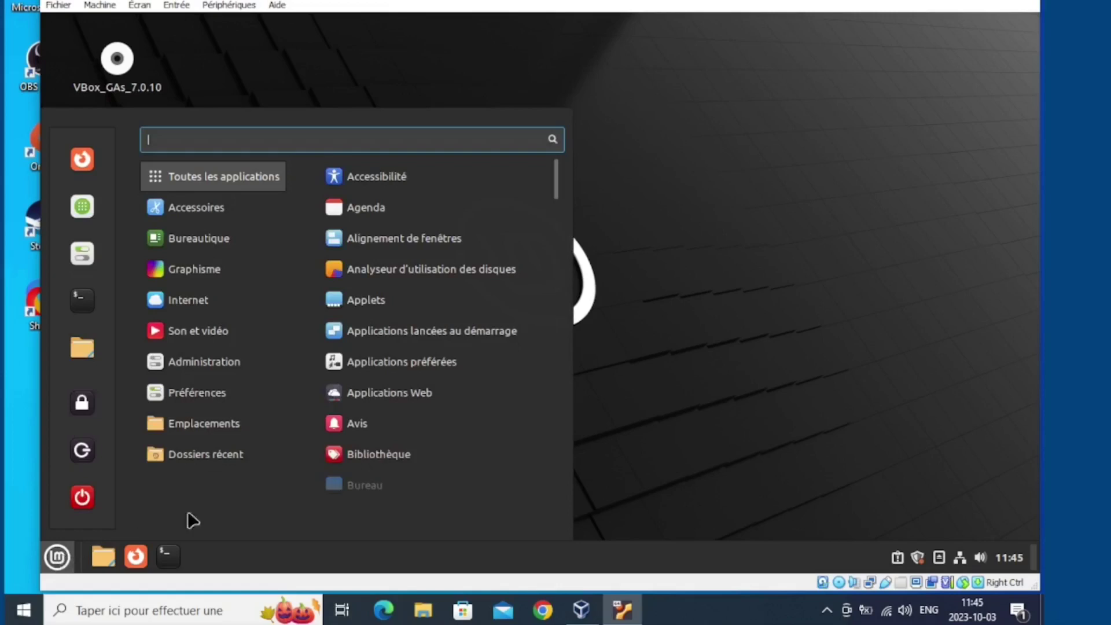
left_click(78, 502)
left_click(496, 324)
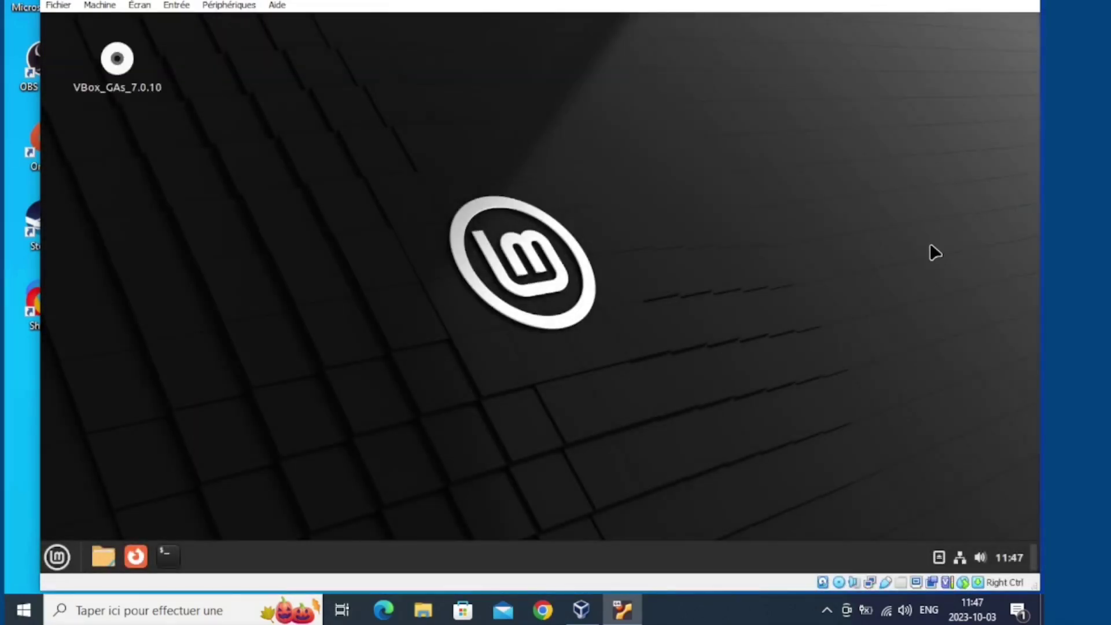
Narrow the virtual machine window to about half the screen and set its shared clipboard to Bidirectionnel.
left_click_drag(37, 197, 530, 214)
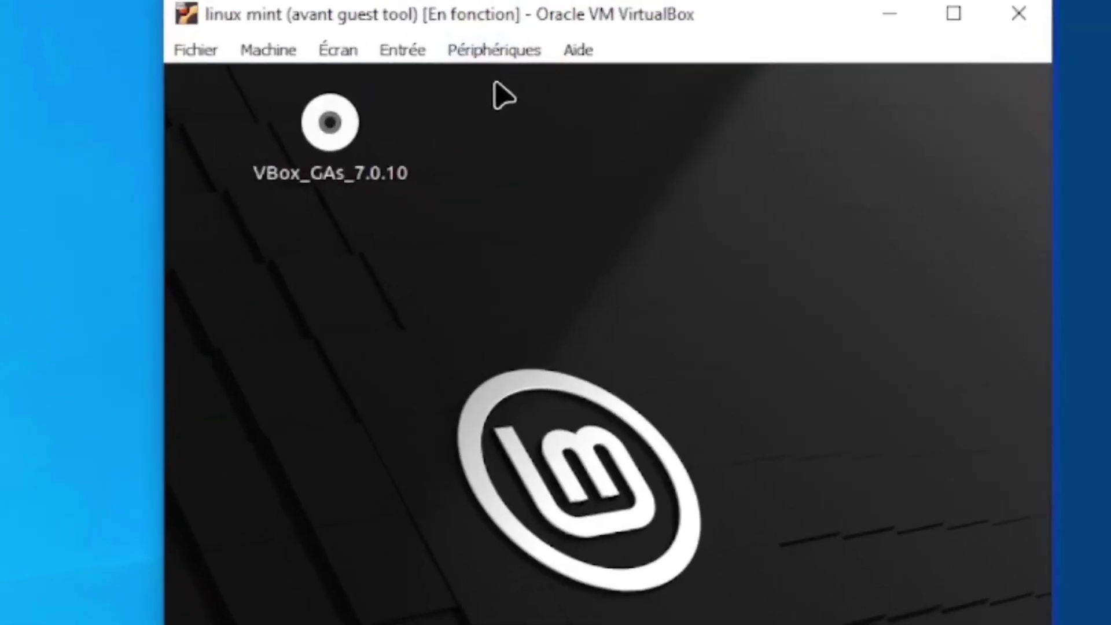
left_click(463, 55)
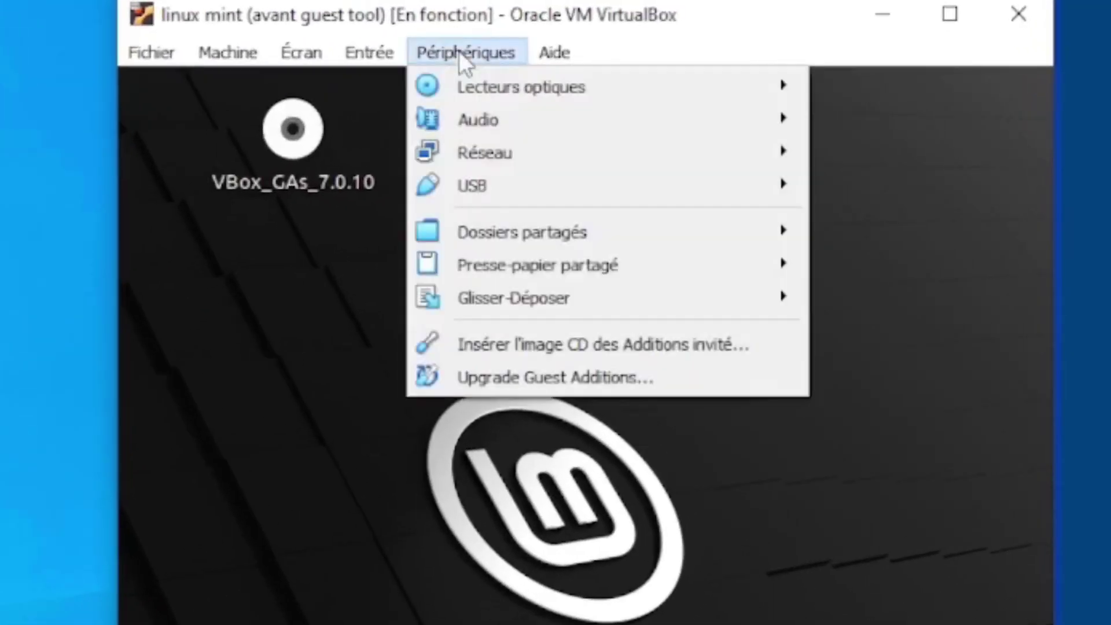
mouse_move(536, 271)
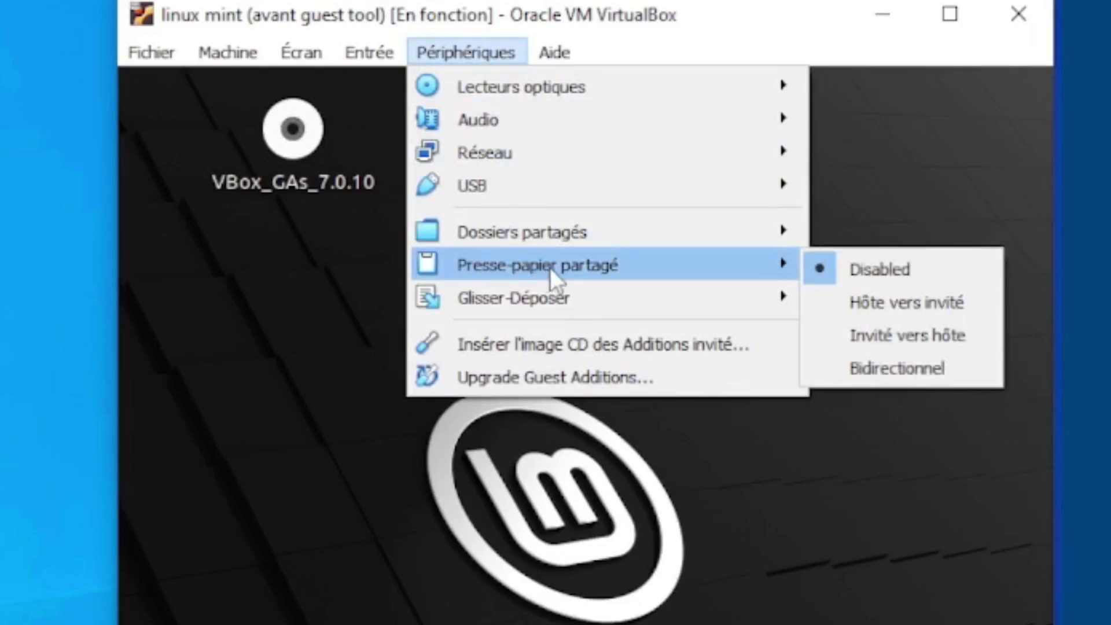
mouse_move(565, 250)
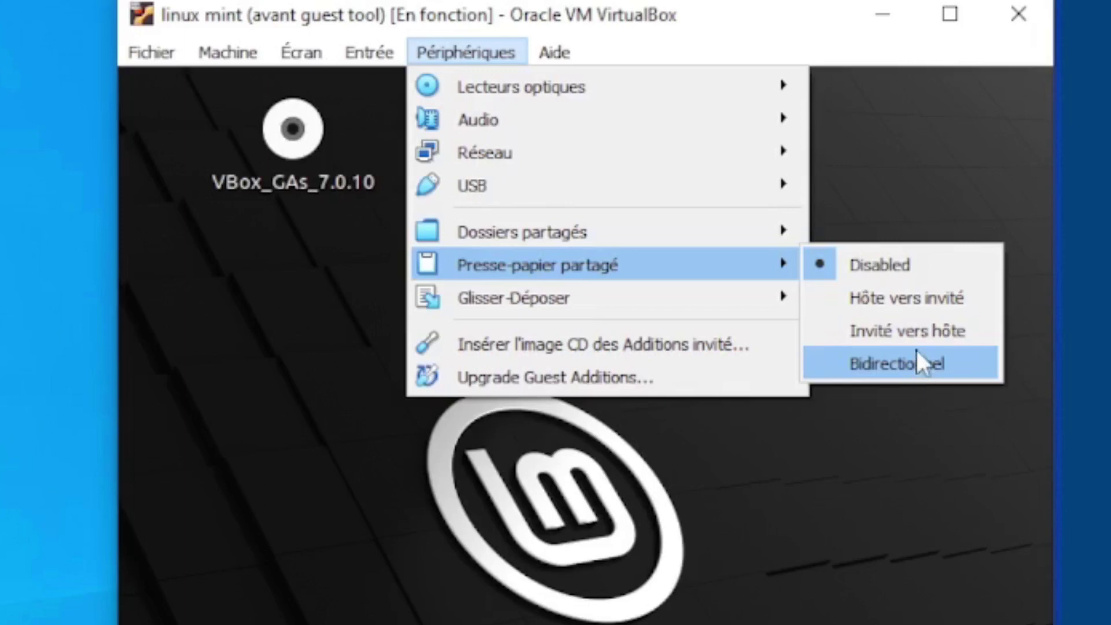
left_click(949, 375)
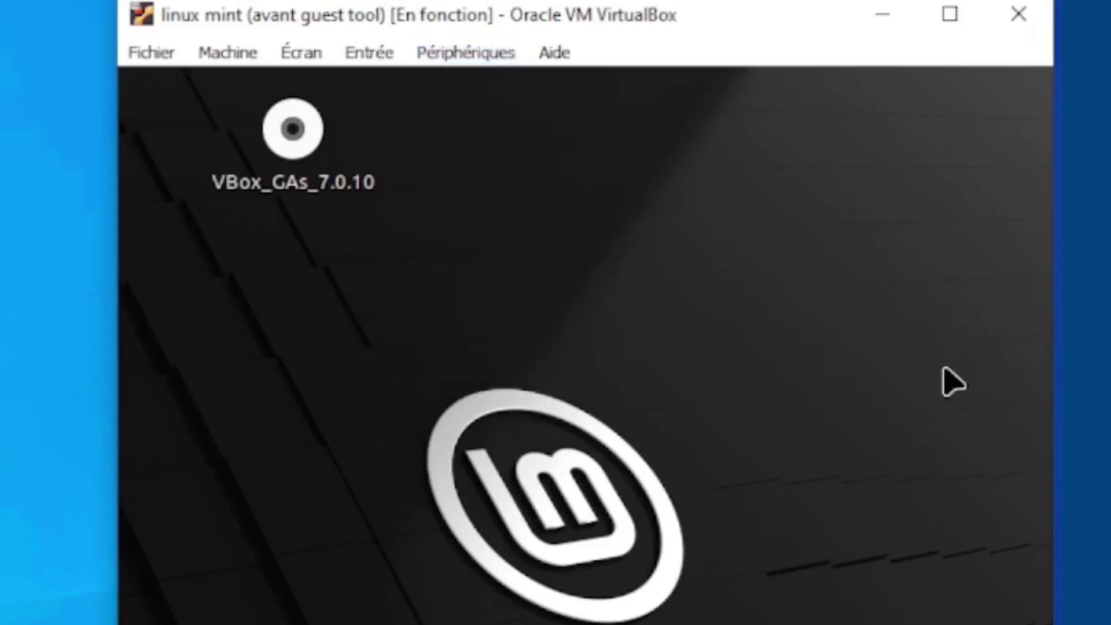
Search the Linux Mint applications for "texte" and open Éditeur de texte.
key("super")
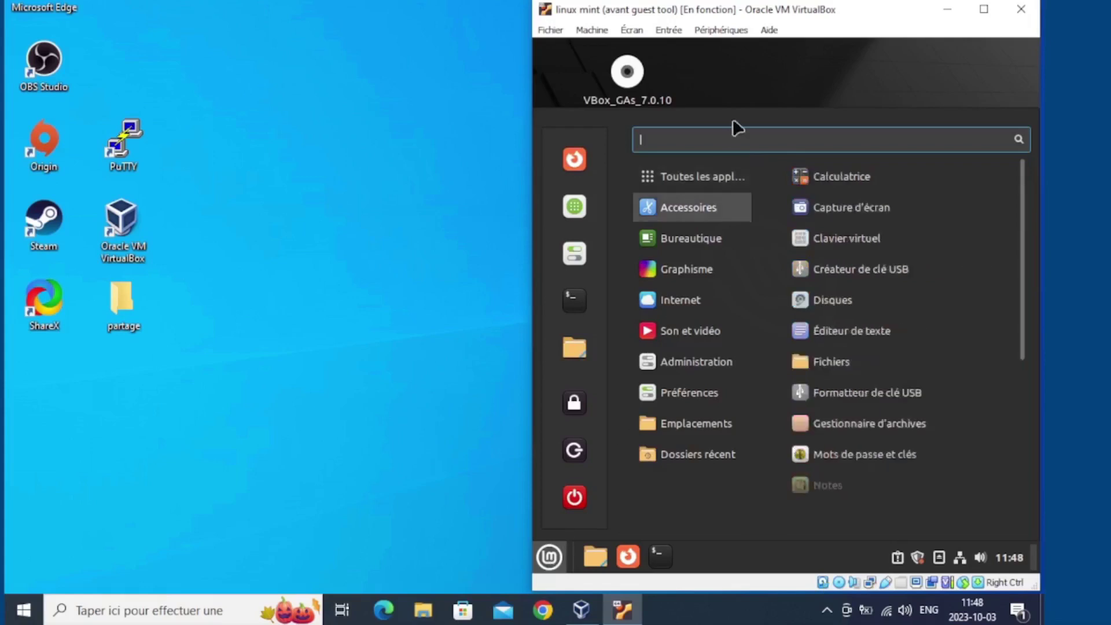
type("texte")
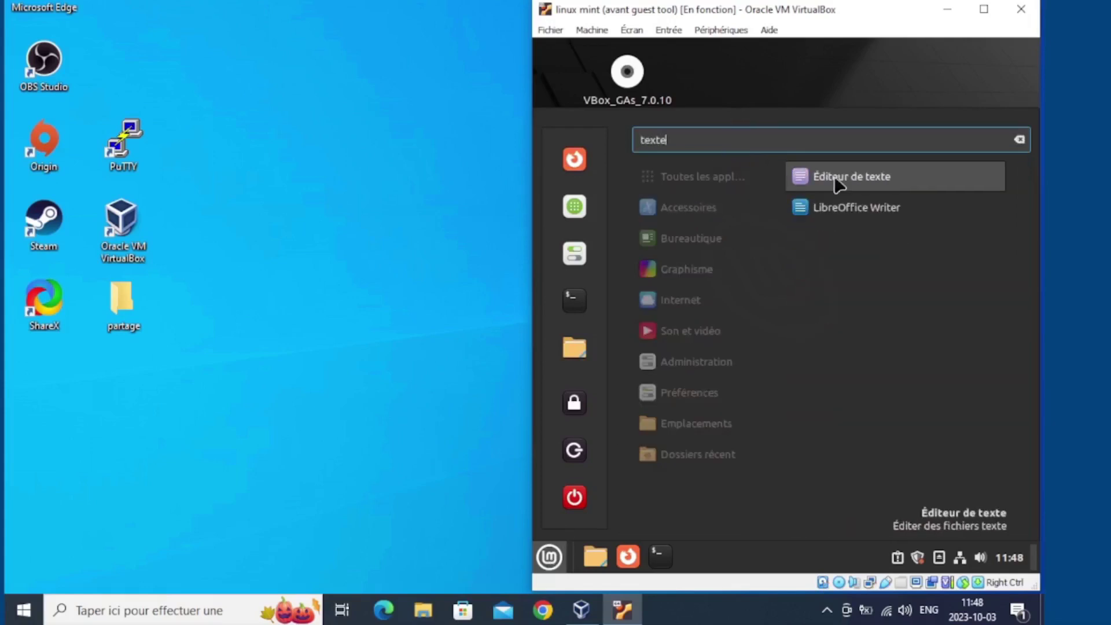
left_click(849, 178)
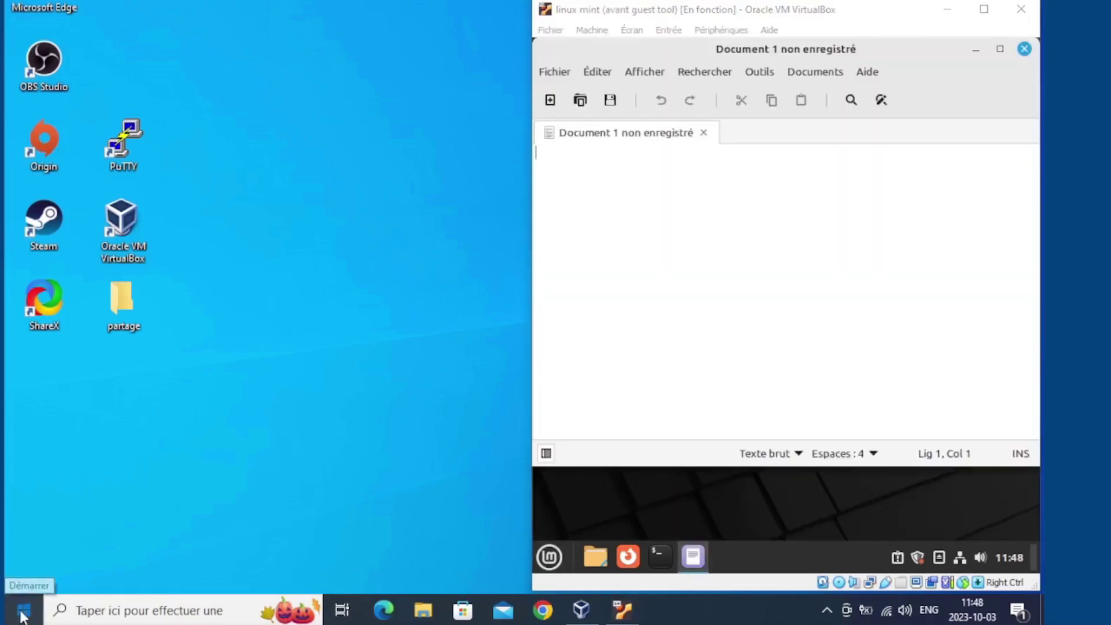
Search Windows for "note", open Bloc-notes, and place its window over the free area of the host desktop.
left_click(22, 610)
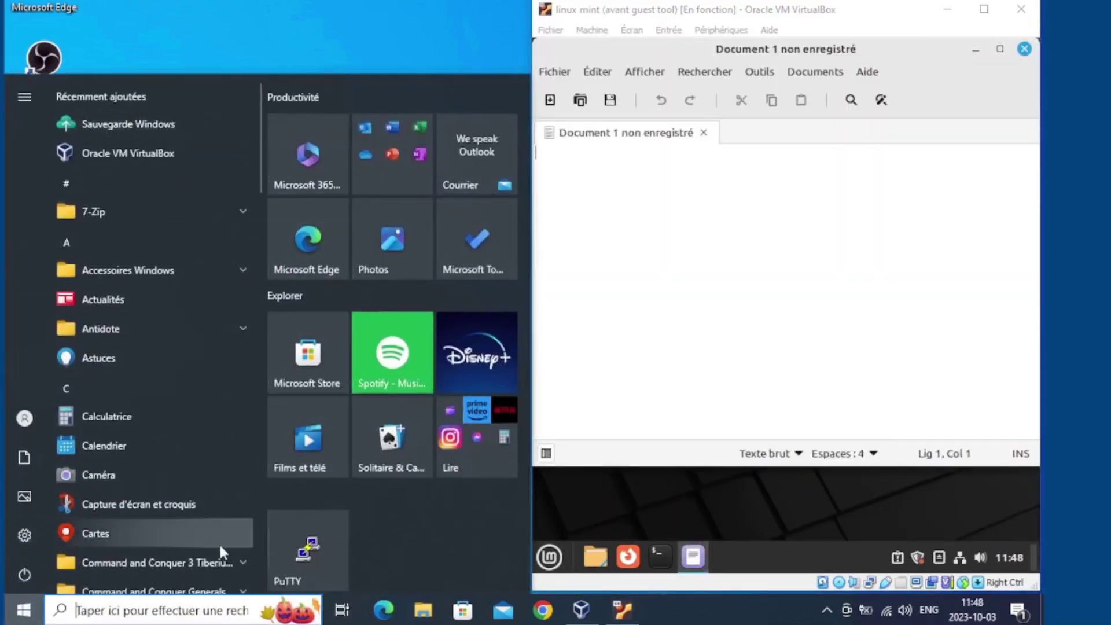
left_click(126, 609)
type("note")
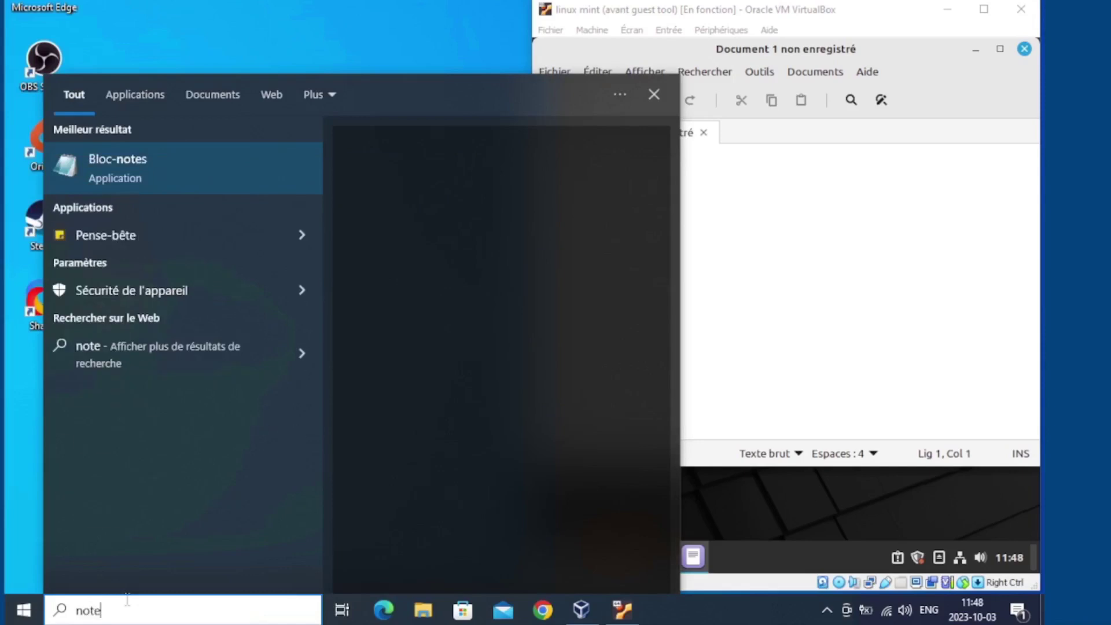
left_click(154, 162)
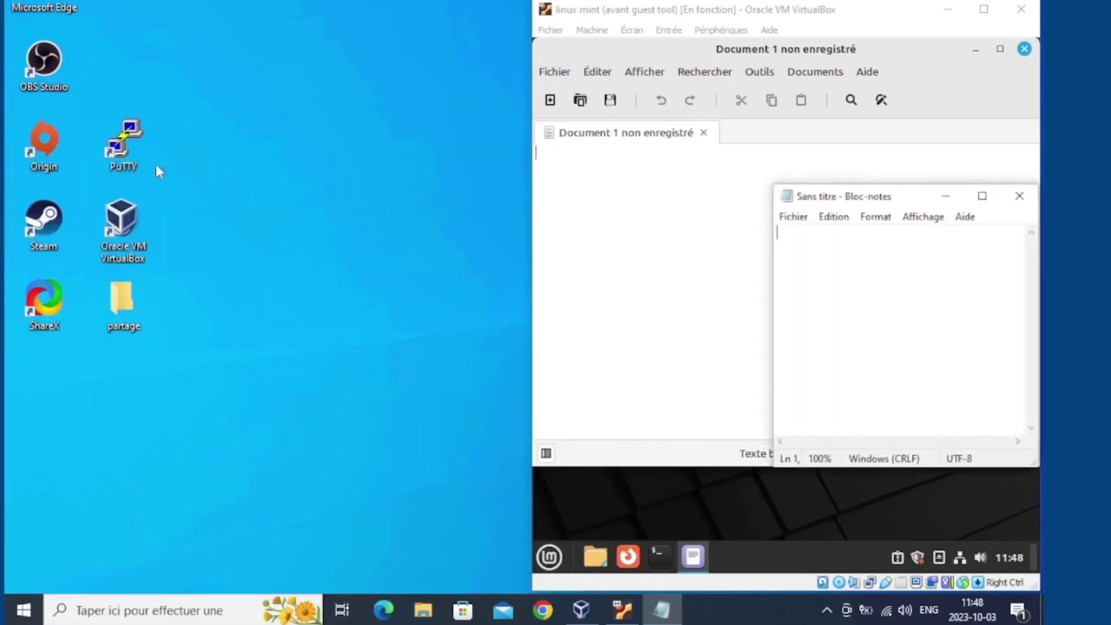
left_click_drag(854, 196, 118, 1)
Write "allo" in Bloc-notes and copy it into the guest's empty text editor document.
type("a")
double_click(48, 28)
right_click(43, 34)
left_click(93, 88)
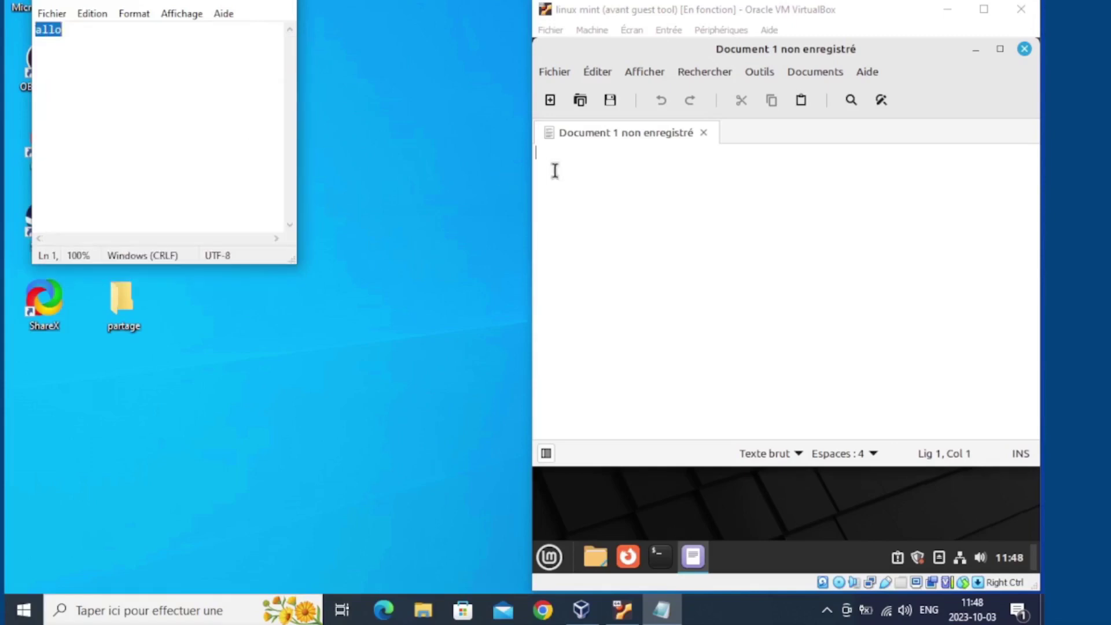
left_click(579, 169)
right_click(604, 165)
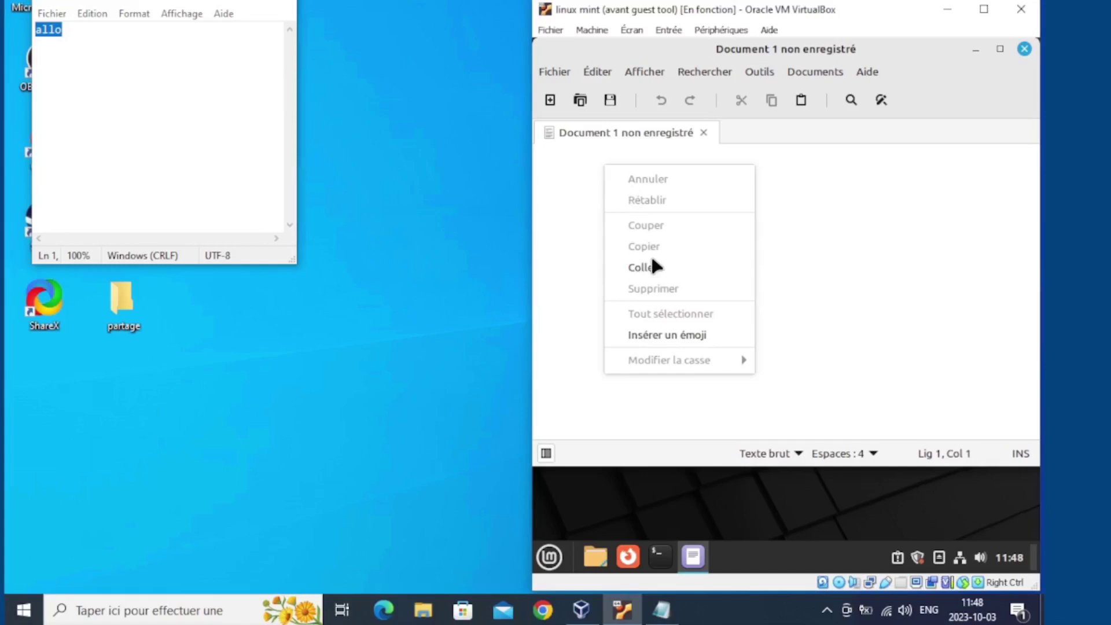
left_click(651, 260)
Add "Bonjour" two lines below "allo" in the guest document and copy that word.
key("Return")
key("Return")
type("Bonjour")
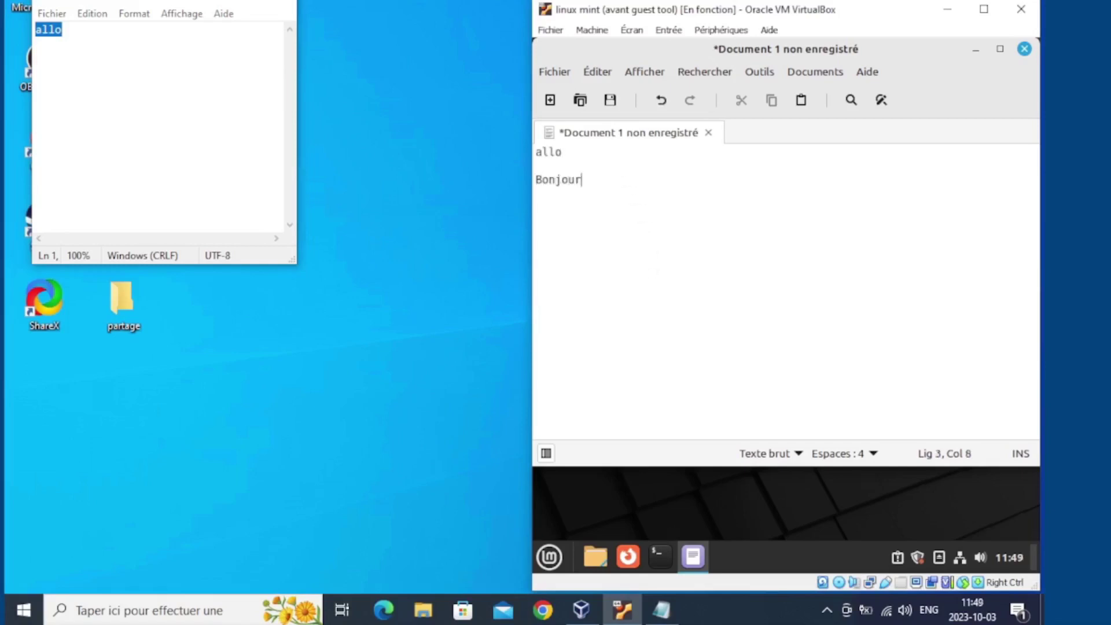
key("shift+Home")
right_click(571, 180)
left_click(619, 260)
Paste the copied word two lines below "allo" in Bloc-notes, and move both windows fully into view.
left_click(54, 111)
left_click(92, 37)
key("Return")
key("Return")
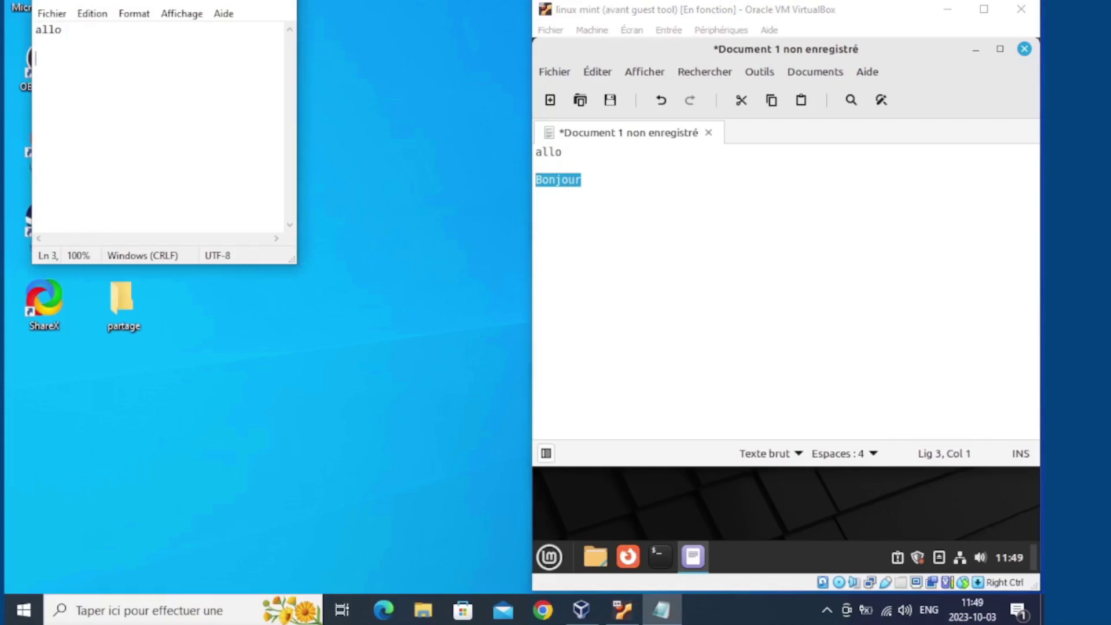
right_click(59, 58)
left_click(121, 128)
left_click_drag(727, 16, 627, 26)
left_click_drag(158, 0, 250, 74)
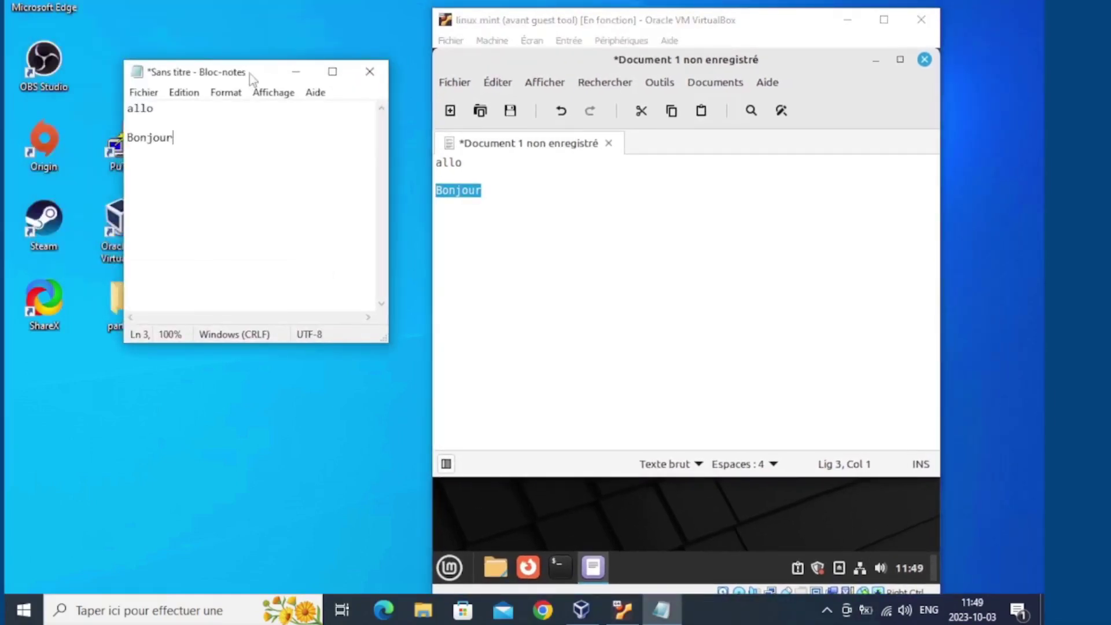